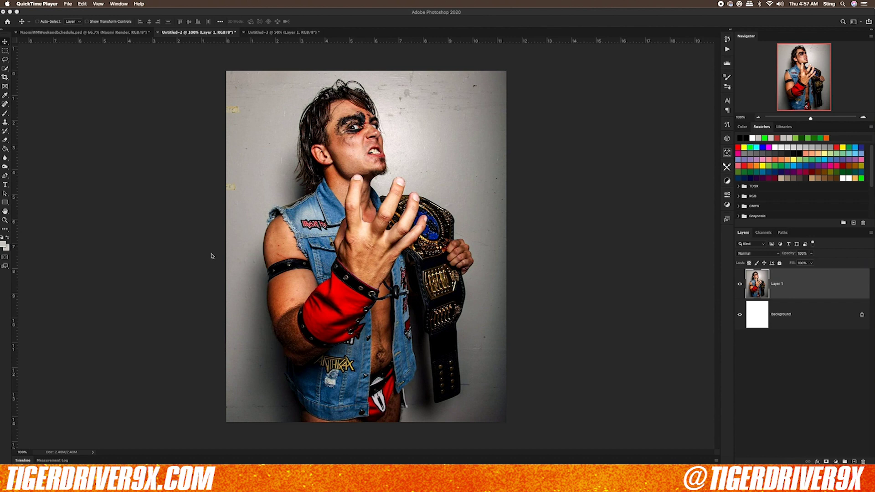
- Choose the Quick Selection tool and select the wrestler with his belt on Layer 1 using Select Subject
{"action": "left_click", "coordinate": [120, 157]}
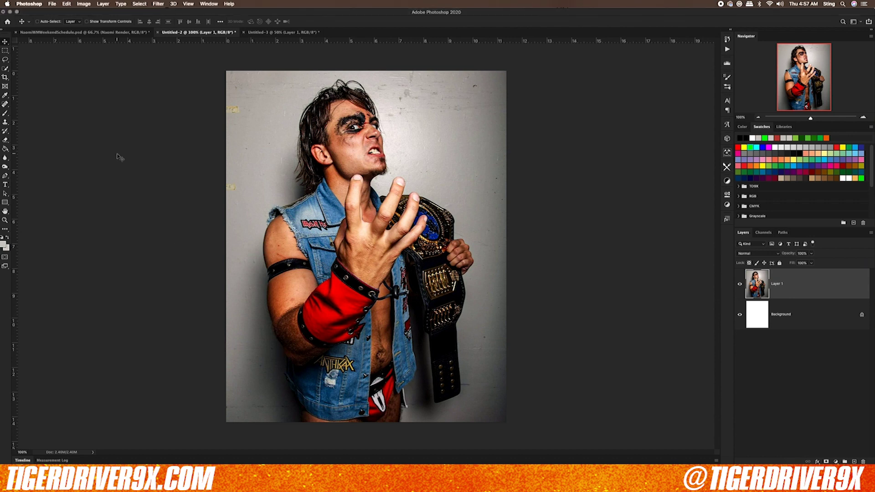
{"action": "key", "text": "w"}
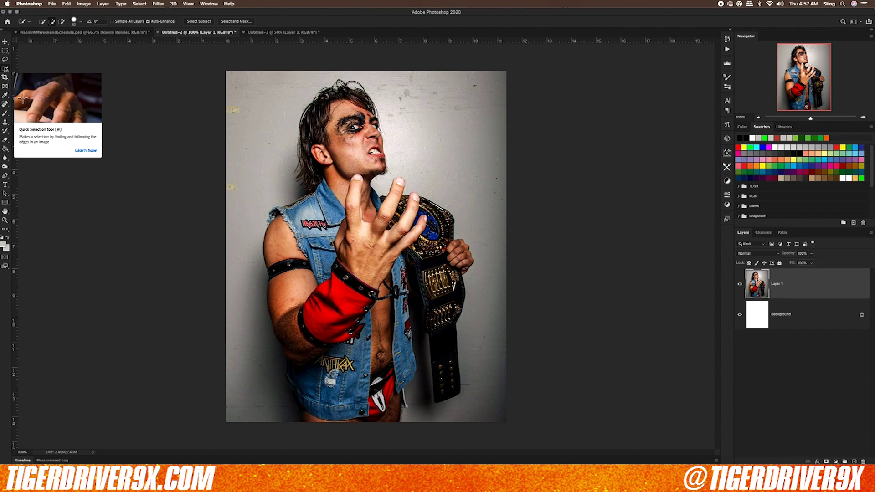
{"action": "right_click", "coordinate": [6, 69]}
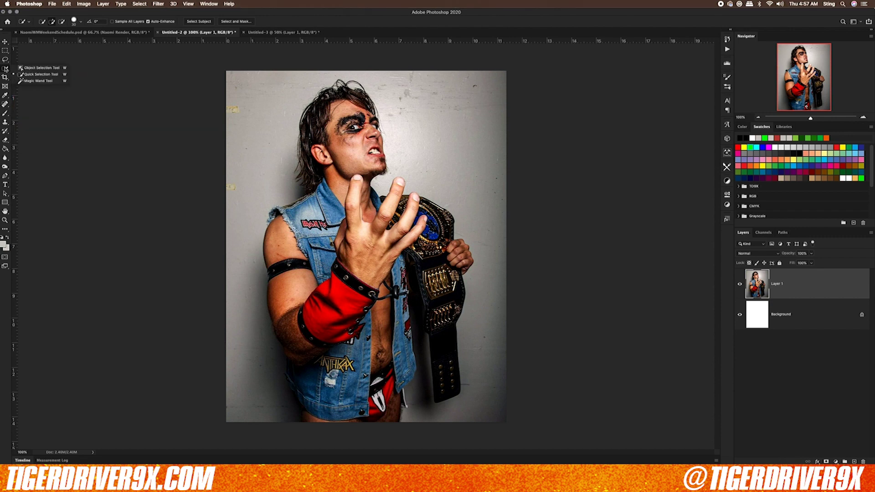
{"action": "left_click", "coordinate": [30, 76]}
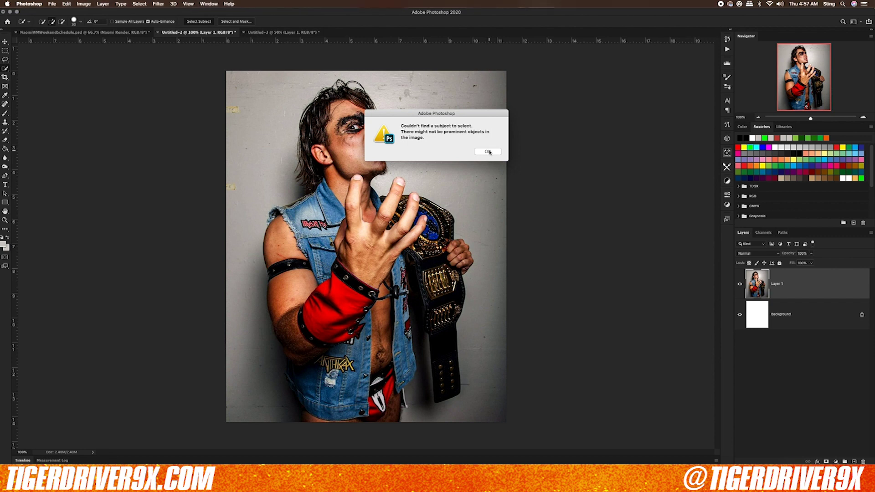
{"action": "left_click", "coordinate": [488, 152]}
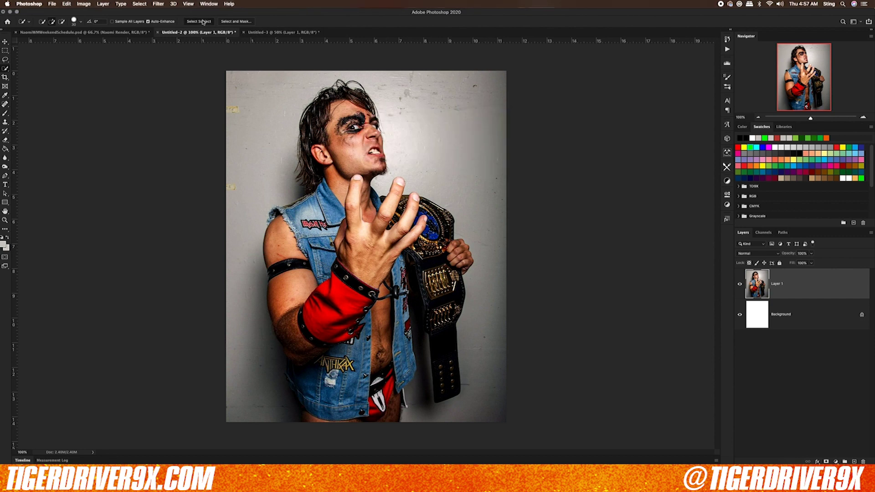
{"action": "left_click", "coordinate": [201, 21]}
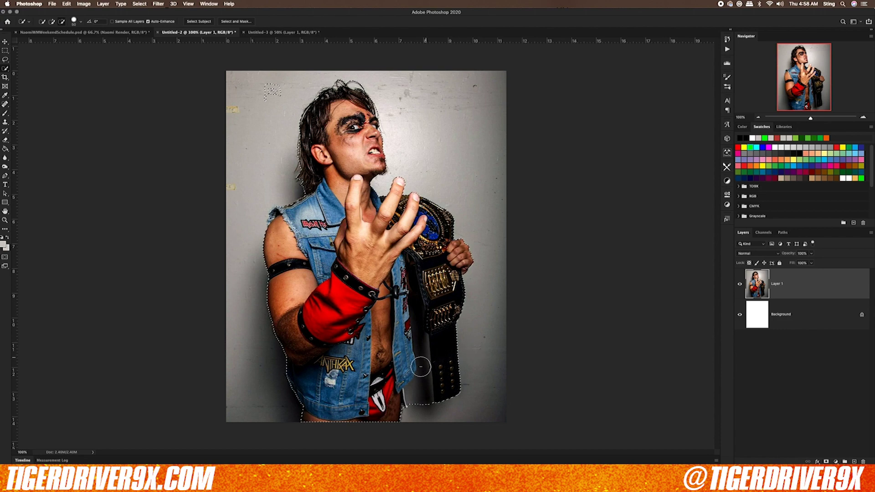
- Subtract the grey wall area between the denim vest and the hanging belt strap from the selection with a smaller Quick Selection brush
{"action": "key", "text": "super+plus"}
{"action": "key", "text": "super+plus"}
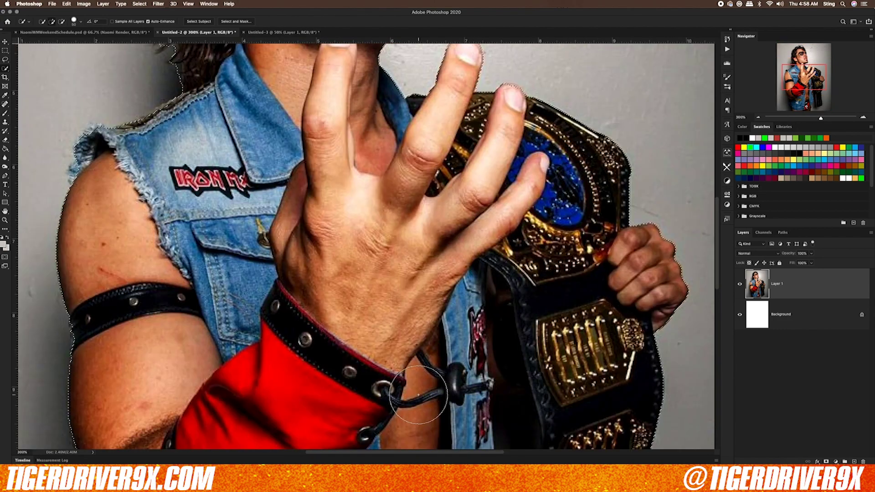
{"action": "scroll", "coordinate": [418, 395], "scroll_direction": "down", "scroll_amount": 15}
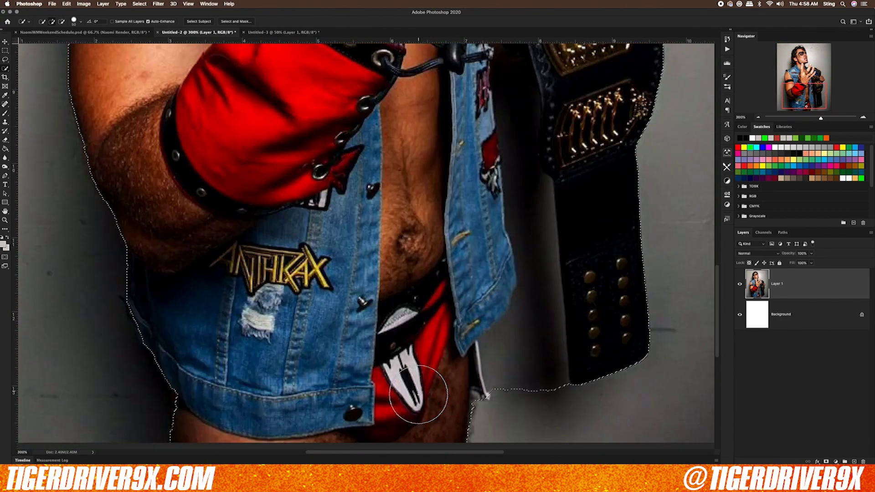
{"action": "key", "text": "bracketleft"}
{"action": "key", "text": "bracketleft"}
{"action": "key", "text": "bracketleft"}
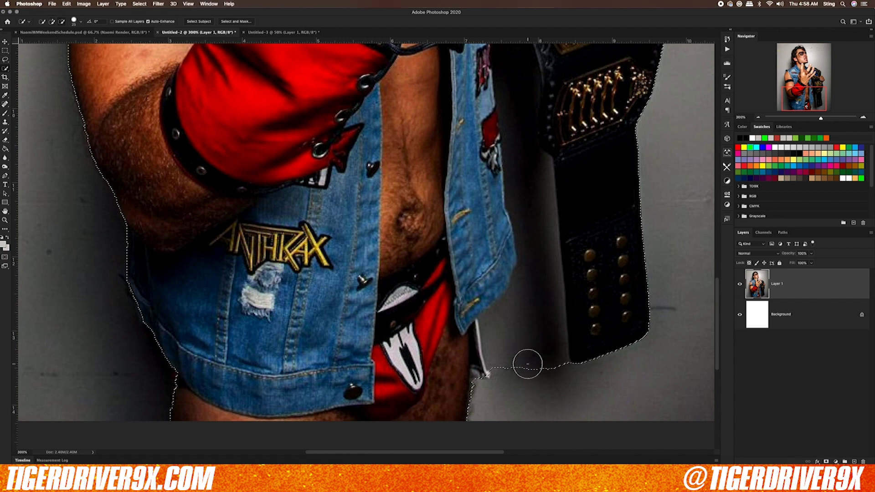
{"action": "mouse_move", "coordinate": [531, 361]}
{"action": "left_mouse_down"}
{"action": "mouse_move", "coordinate": [541, 316]}
{"action": "mouse_move", "coordinate": [521, 151]}
{"action": "left_mouse_up"}
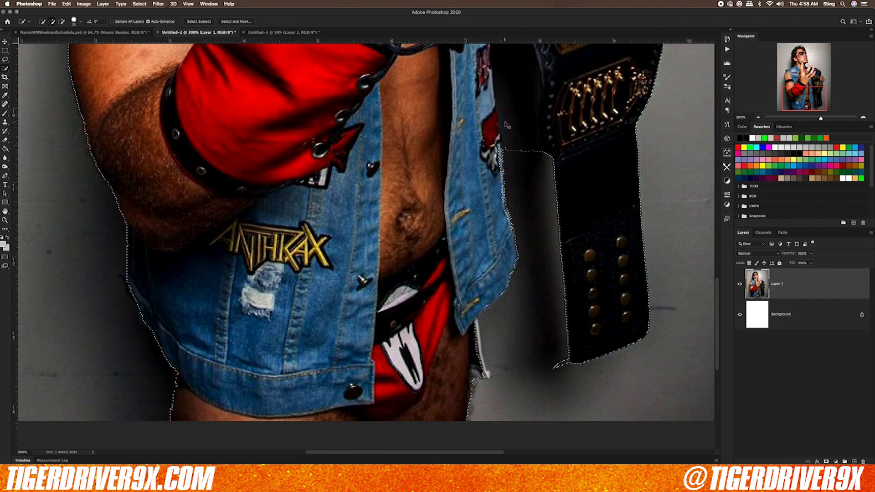
{"action": "key", "text": "super+equal"}
{"action": "key", "text": "super+equal"}
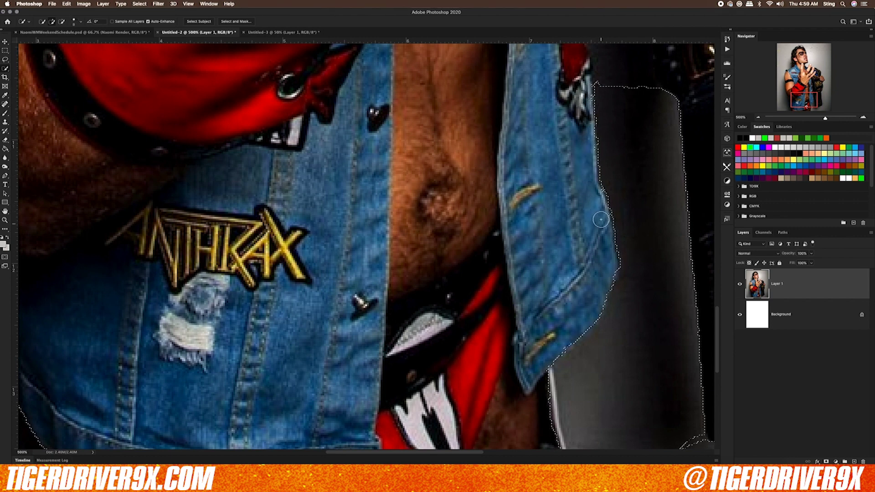
- Remove the stray selected patch on the wall beside the head and add a layer mask to Layer 1 from the selection
{"action": "key", "text": "super+minus"}
{"action": "key", "text": "super+minus"}
{"action": "key", "text": "super+minus"}
{"action": "key", "text": "super+minus"}
{"action": "key", "text": "super+minus"}
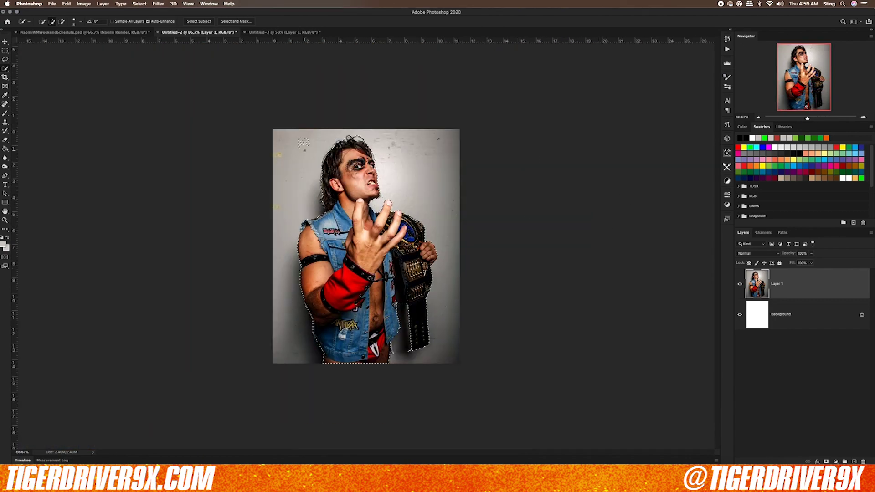
{"action": "key", "text": "super+plus"}
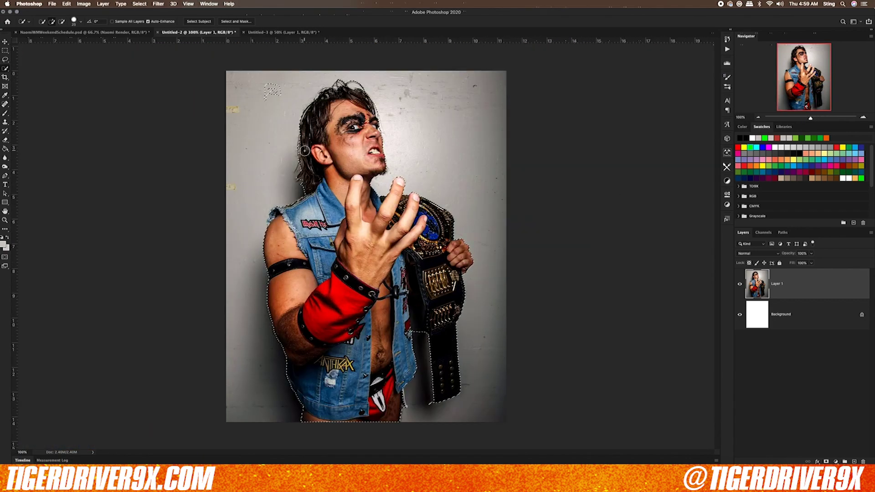
{"action": "left_click_drag", "start_coordinate": [277, 96], "coordinate": [267, 92]}
{"action": "key", "text": "super+z"}
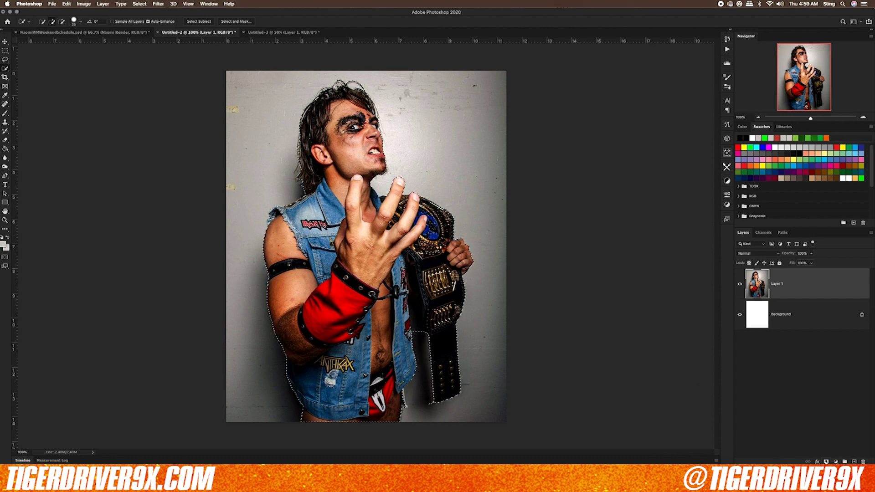
{"action": "left_click", "coordinate": [826, 462]}
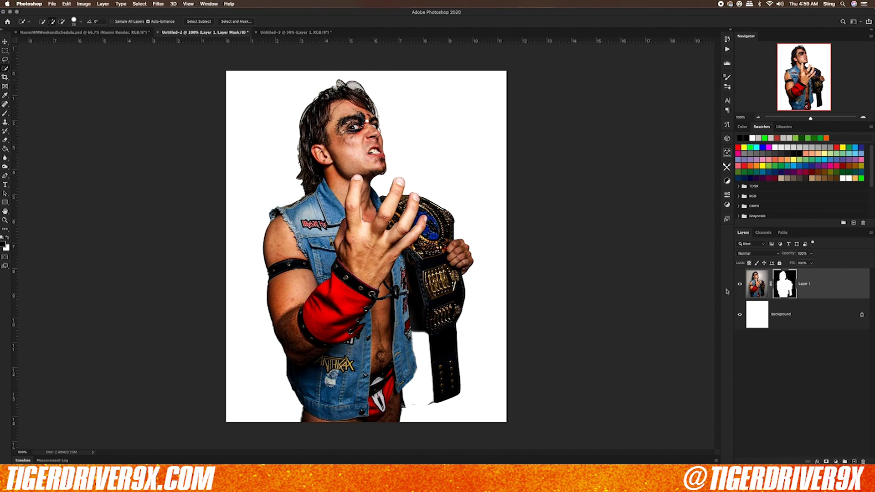
- Fill the Background layer with bright green using the Paint Bucket tool
{"action": "left_click", "coordinate": [782, 313]}
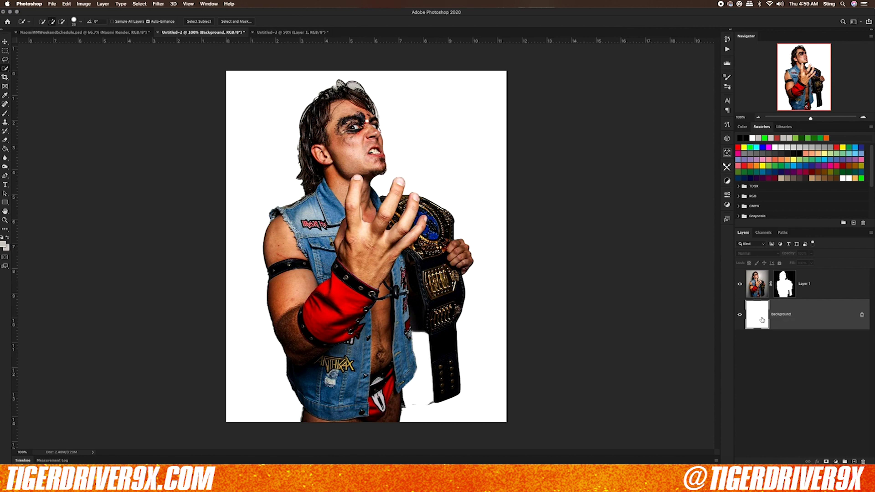
{"action": "key", "text": "g"}
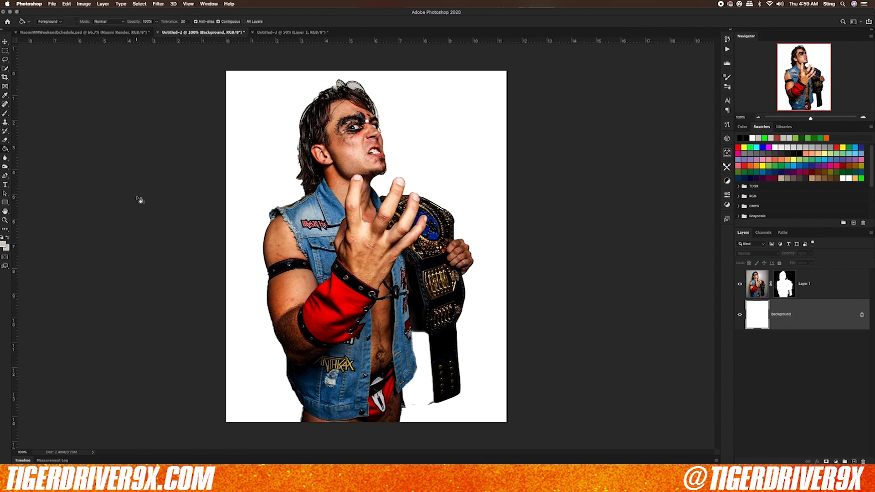
{"action": "key", "text": "d"}
{"action": "key", "text": "x"}
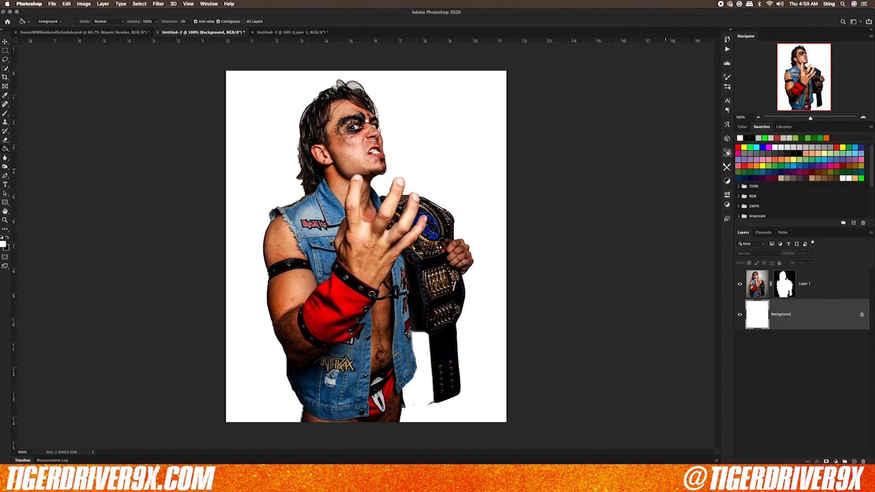
{"action": "left_click", "coordinate": [767, 138]}
{"action": "left_click", "coordinate": [500, 166]}
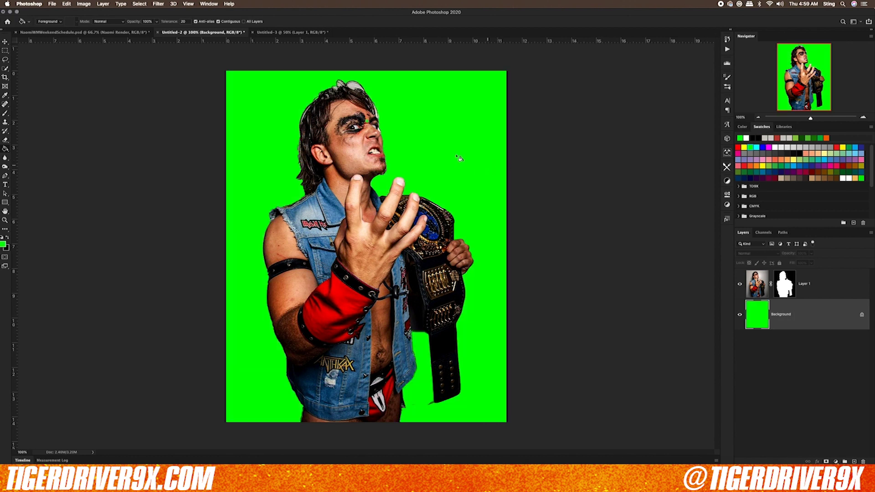
- Paint white with the Brush on Layer 1's mask to restore the small hole in the forehead between the eyebrows
{"action": "key", "text": "super+plus"}
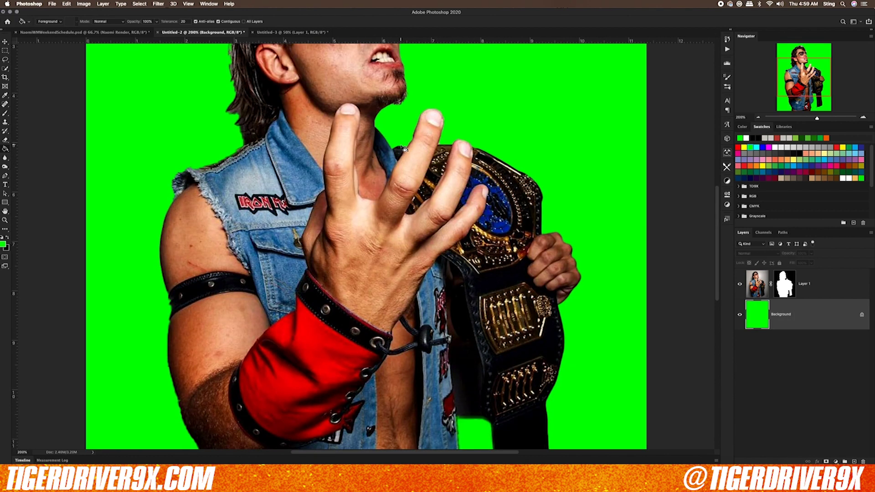
{"action": "scroll", "coordinate": [405, 150], "scroll_direction": "up", "scroll_amount": 5}
{"action": "scroll", "coordinate": [406, 223], "scroll_direction": "up", "scroll_amount": 3}
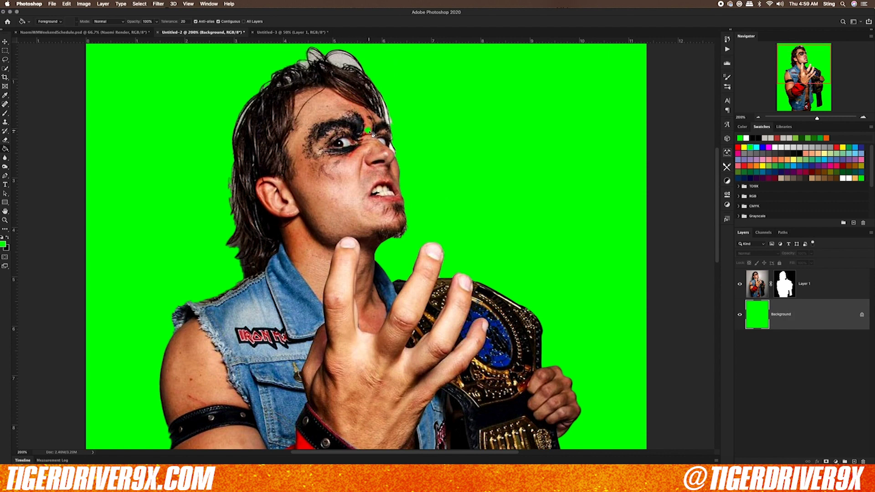
{"action": "key", "text": "b"}
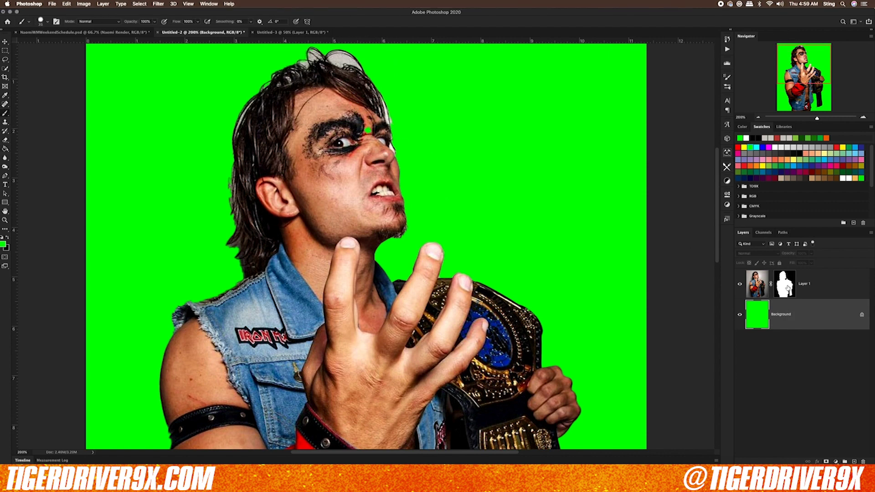
{"action": "left_click", "coordinate": [786, 286]}
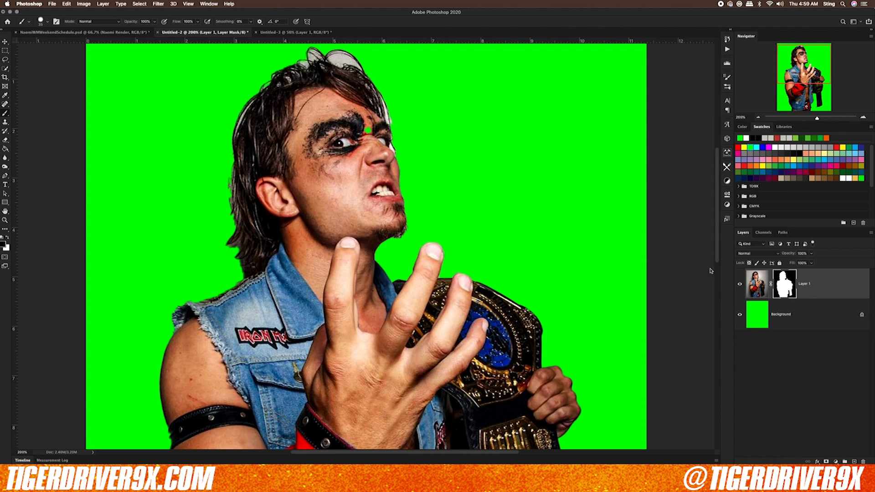
{"action": "key", "text": "x"}
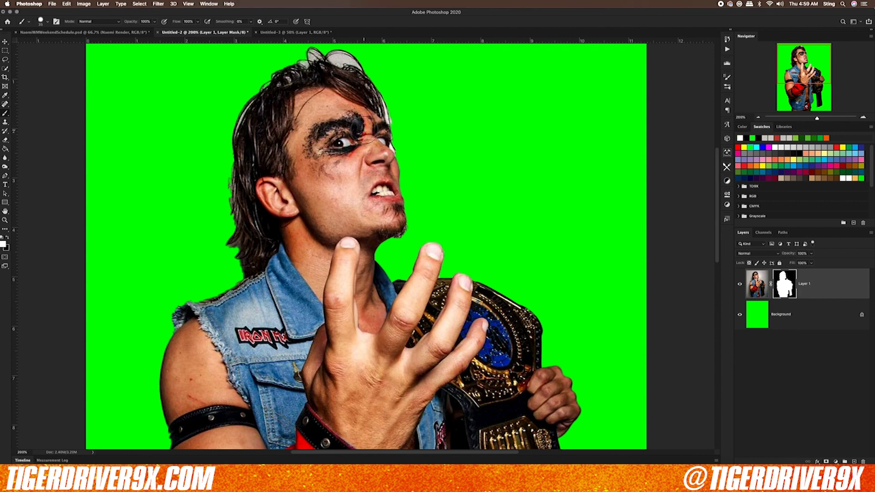
- Try to paint out the grey background between the top hair strands with black on Layer 1's mask
{"action": "key", "text": "x"}
{"action": "mouse_move", "coordinate": [329, 64]}
{"action": "left_mouse_down"}
{"action": "mouse_move", "coordinate": [356, 57]}
{"action": "mouse_move", "coordinate": [349, 65]}
{"action": "left_mouse_up"}
{"action": "key", "text": "super+z"}
{"action": "key", "text": "super+z"}
- Select the light grey tones showing through the hair on Layer 1's image with Color Range, sampling the grey between the strands
{"action": "left_click", "coordinate": [756, 281]}
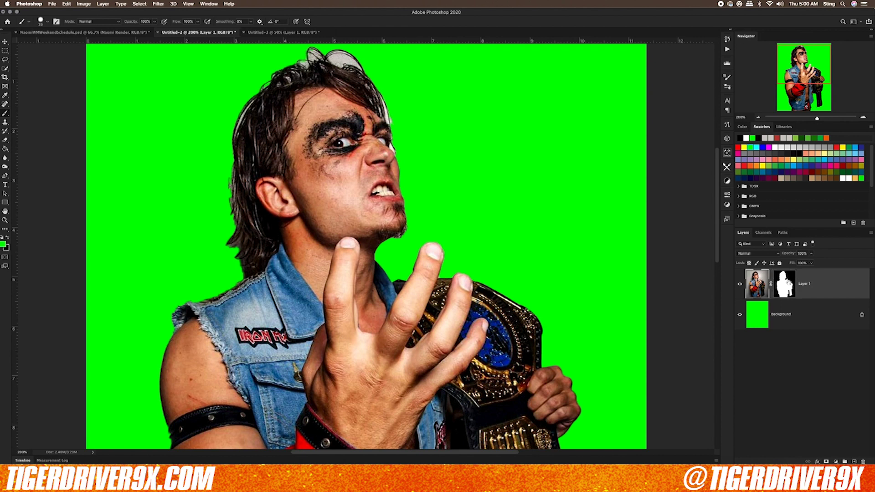
{"action": "left_click", "coordinate": [789, 282]}
{"action": "left_click", "coordinate": [758, 282]}
{"action": "left_click", "coordinate": [780, 281]}
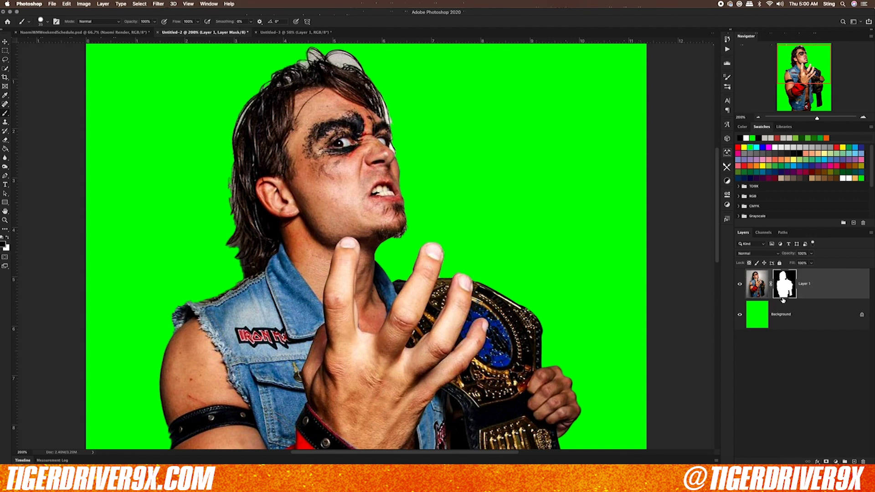
{"action": "left_click", "coordinate": [758, 287]}
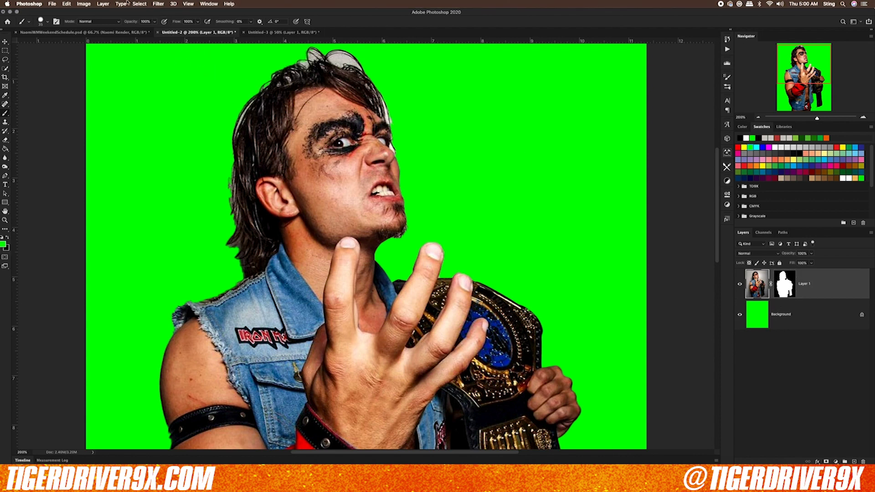
{"action": "left_click", "coordinate": [141, 4]}
{"action": "left_click", "coordinate": [152, 72]}
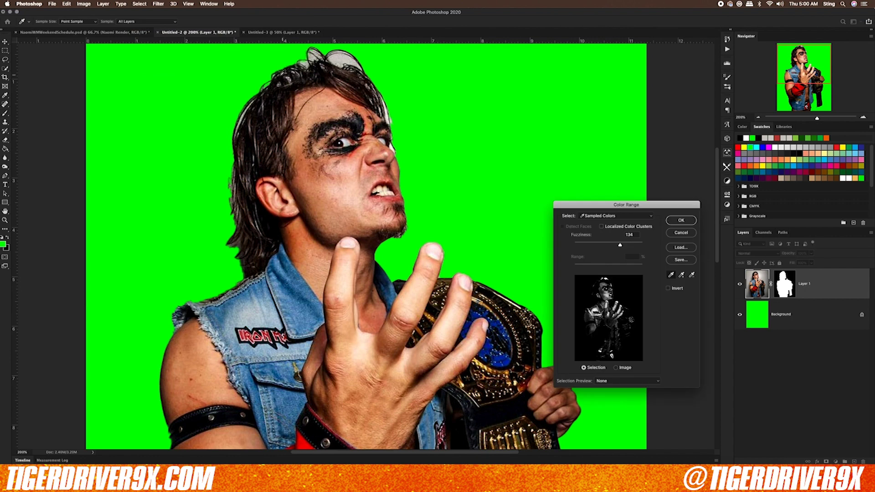
{"action": "left_click", "coordinate": [339, 58]}
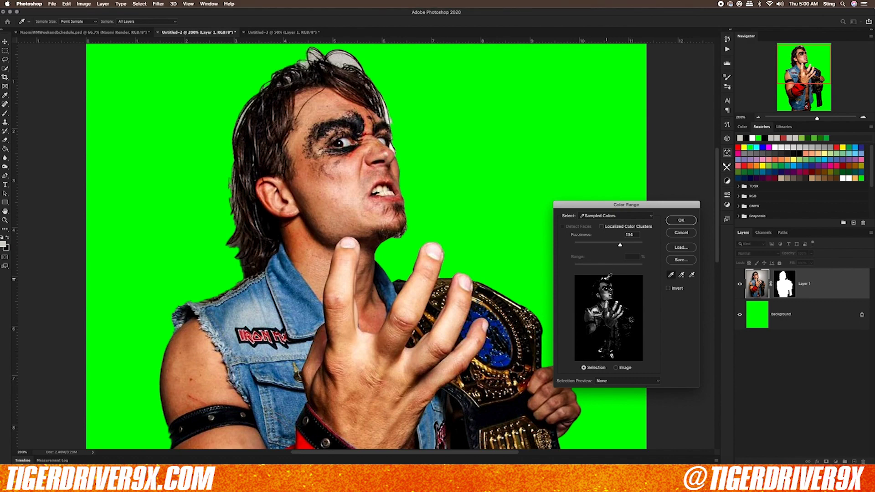
{"action": "left_click", "coordinate": [682, 220]}
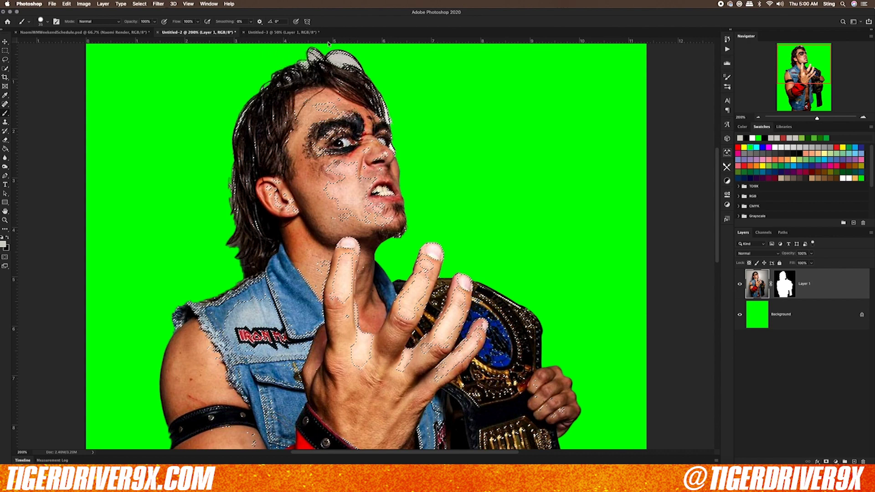
- Paint black on Layer 1's mask over the selected grey along the top and front of the hair, and clear the selection
{"action": "left_click", "coordinate": [783, 292]}
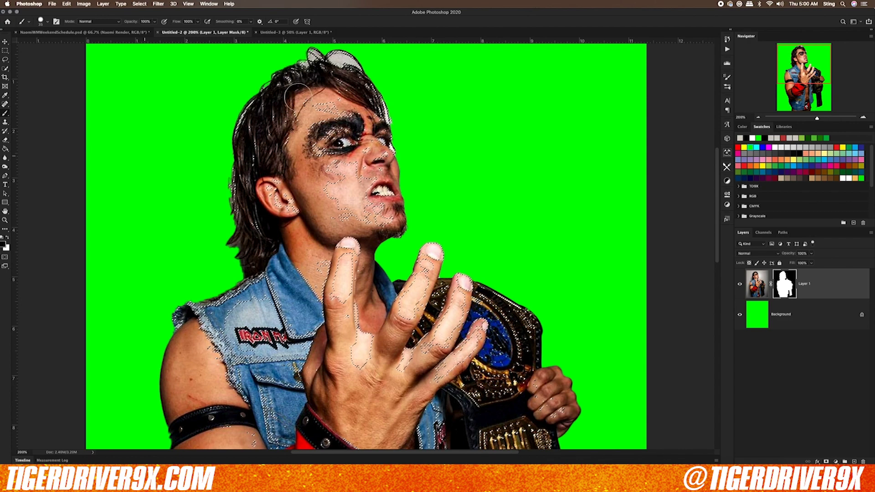
{"action": "mouse_move", "coordinate": [346, 60]}
{"action": "left_mouse_down"}
{"action": "mouse_move", "coordinate": [388, 91]}
{"action": "mouse_move", "coordinate": [396, 112]}
{"action": "left_mouse_up"}
{"action": "left_click_drag", "start_coordinate": [316, 46], "coordinate": [312, 58]}
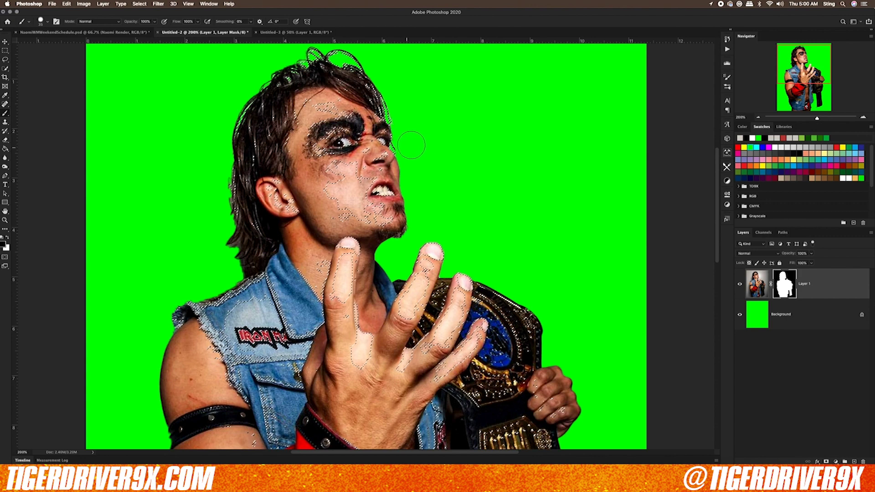
{"action": "key", "text": "super+d"}
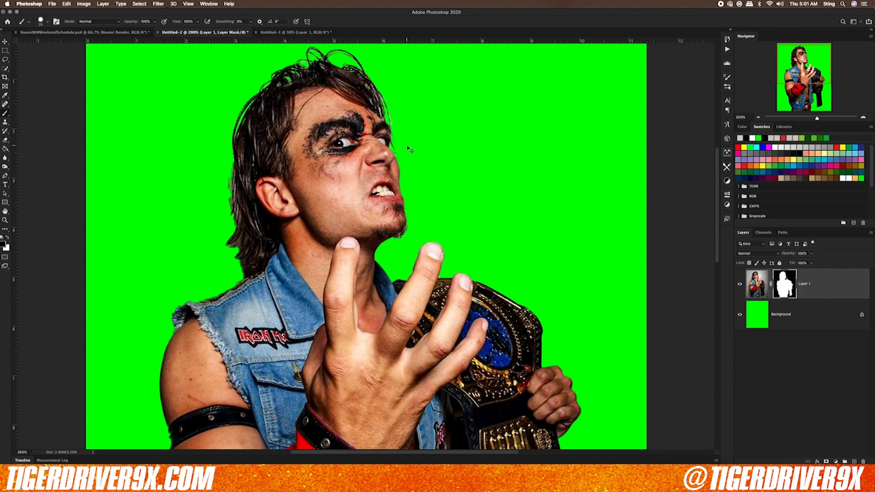
- Inspect the mask edges around the face up close and hide the Background layer
{"action": "key", "text": "super+equal"}
{"action": "key", "text": "super+equal"}
{"action": "scroll", "coordinate": [426, 149], "scroll_direction": "up", "scroll_amount": 3}
{"action": "key", "text": "bracketleft"}
{"action": "key", "text": "bracketleft"}
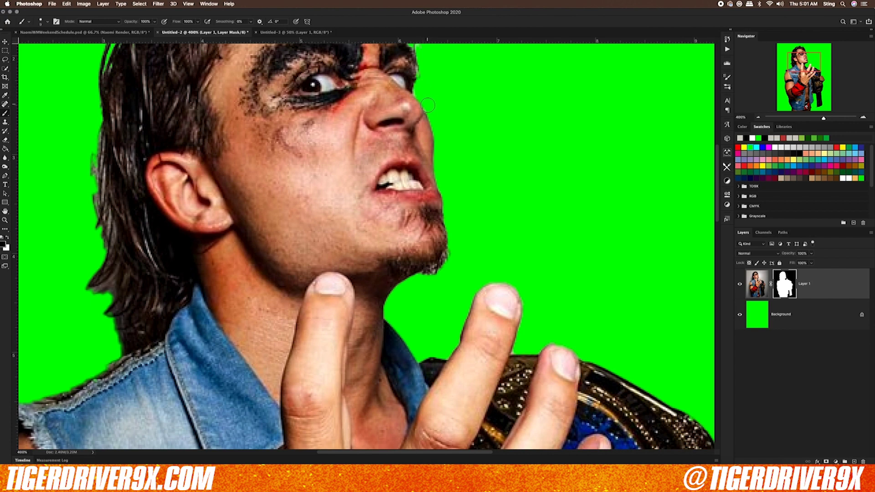
{"action": "key", "text": "super+minus"}
{"action": "key", "text": "super+minus"}
{"action": "key", "text": "super+minus"}
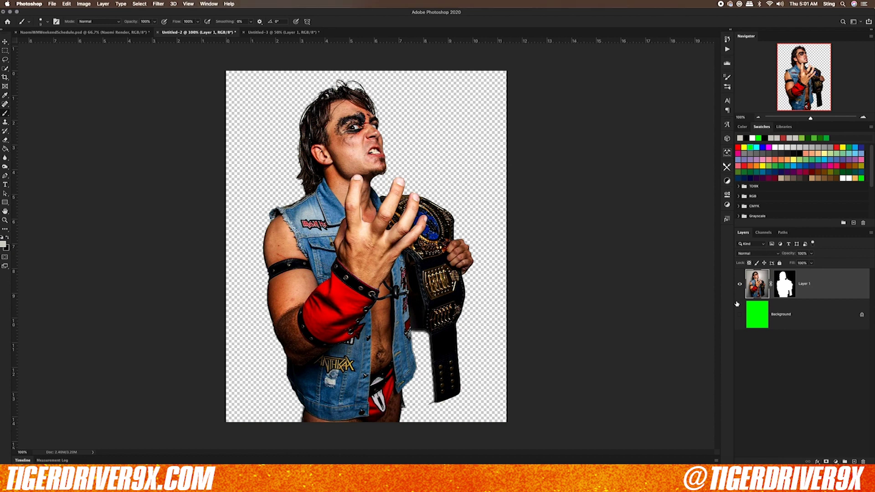
- Duplicate the masked Layer 1, hide the original and apply the duplicate's layer mask
{"action": "key", "text": "super+c"}
{"action": "key", "text": "super+v"}
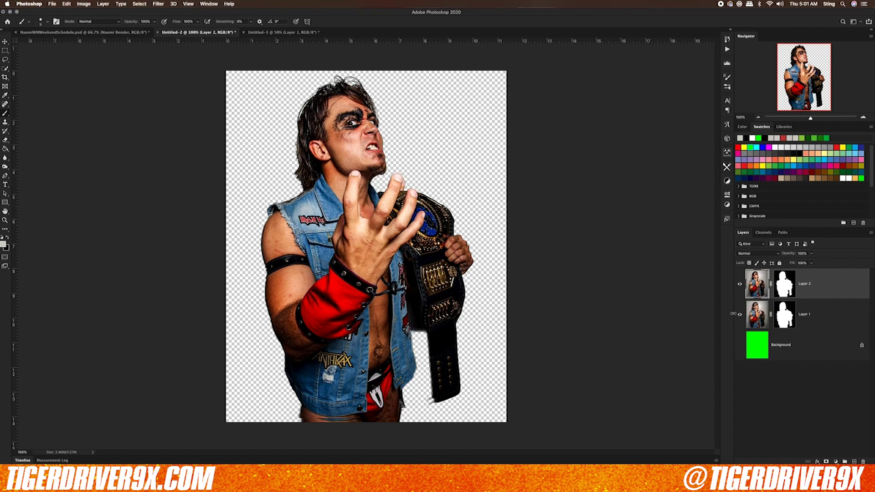
{"action": "left_click", "coordinate": [740, 314]}
{"action": "right_click", "coordinate": [784, 285]}
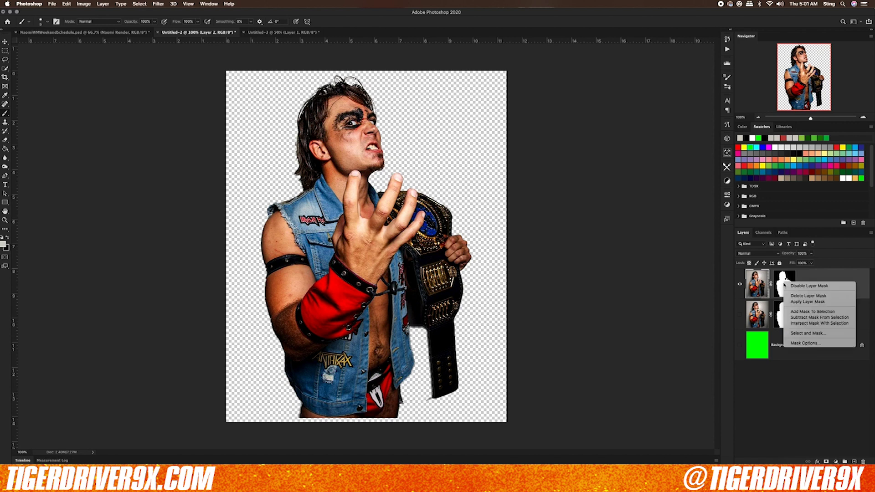
{"action": "left_click", "coordinate": [802, 301]}
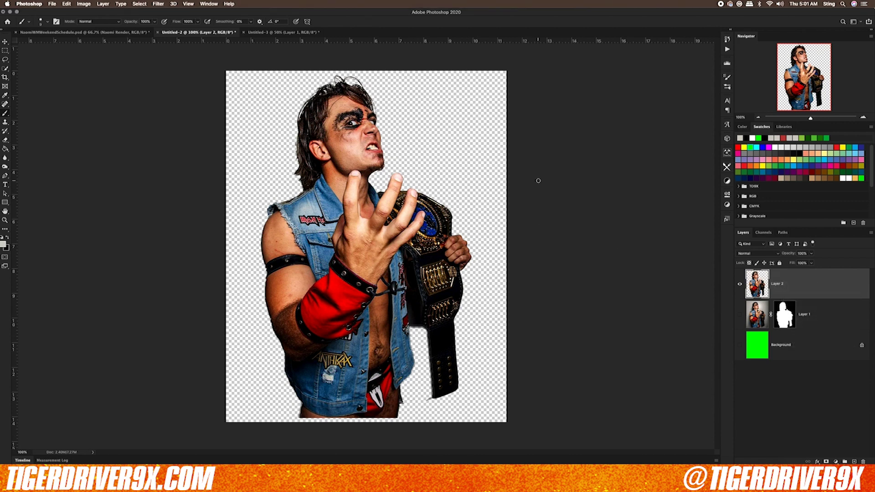
- Defringe the wrestler cutout on Layer 2 with a width of 2 pixels and select the whole canvas
{"action": "left_click", "coordinate": [104, 3]}
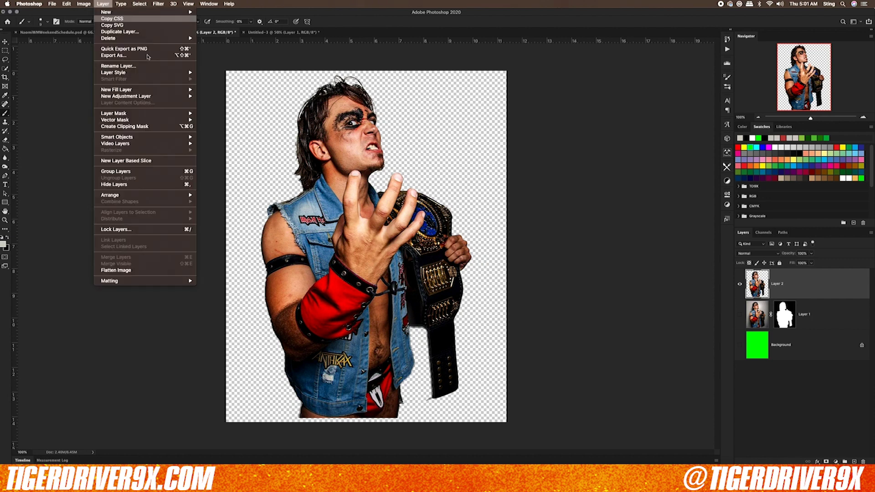
{"action": "mouse_move", "coordinate": [142, 281]}
{"action": "left_click", "coordinate": [213, 288]}
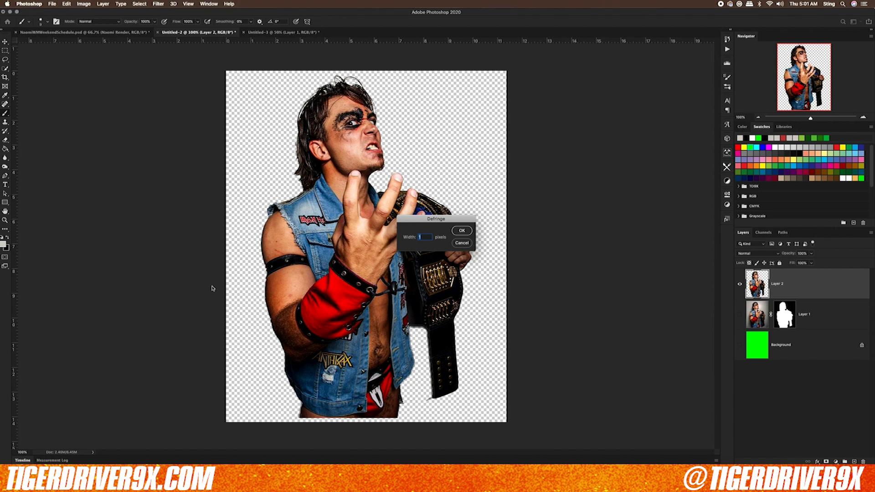
{"action": "type", "text": "2"}
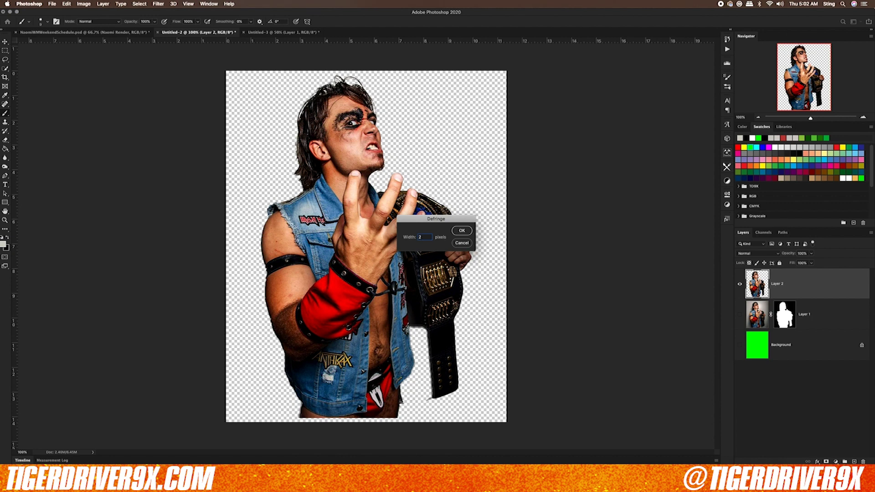
{"action": "key", "text": "Return"}
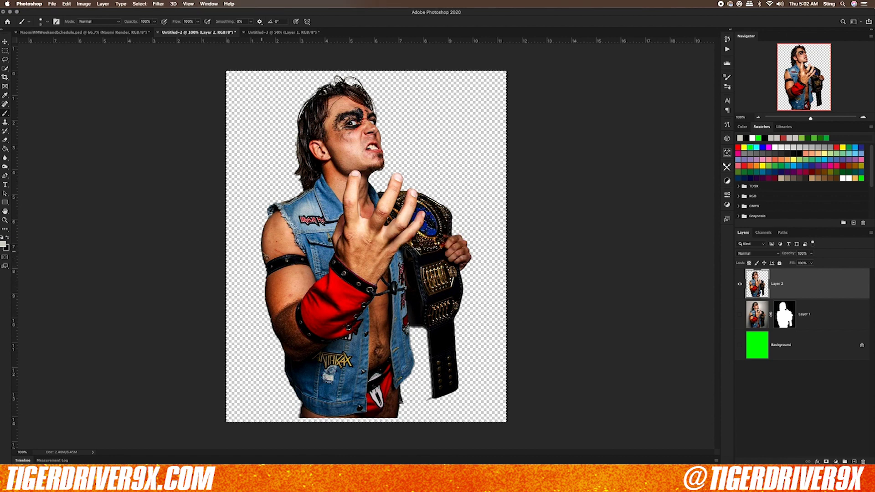
- In NaomiWMWeekendSchedule.psd, hide the Naomi Render layer, paste the wrestler cutout and fit it beside the schedule text
{"action": "left_click", "coordinate": [88, 32]}
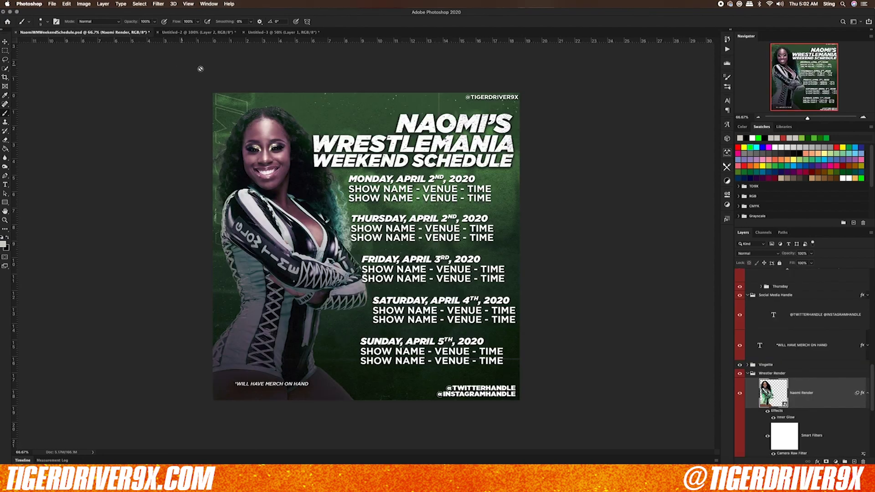
{"action": "left_click", "coordinate": [738, 397]}
{"action": "key", "text": "super+v"}
{"action": "key", "text": "super+t"}
{"action": "left_click_drag", "start_coordinate": [297, 132], "coordinate": [265, 154]}
{"action": "key", "text": "Return"}
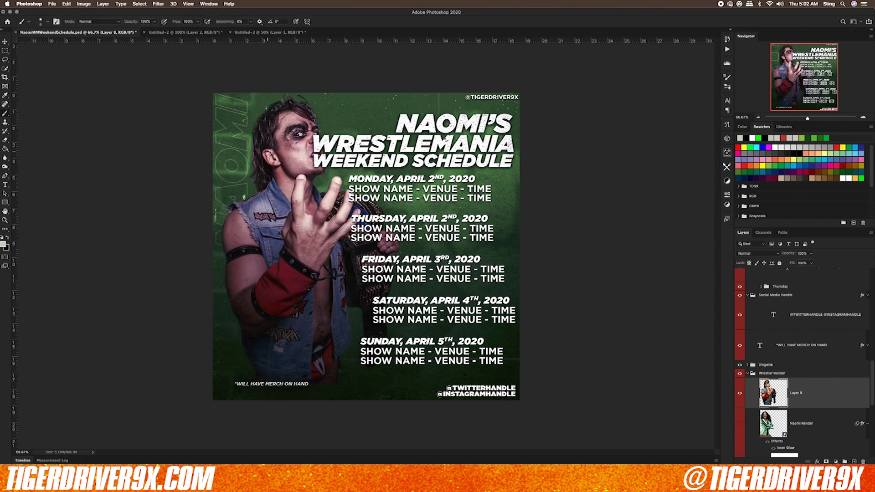
{"action": "key", "text": "v"}
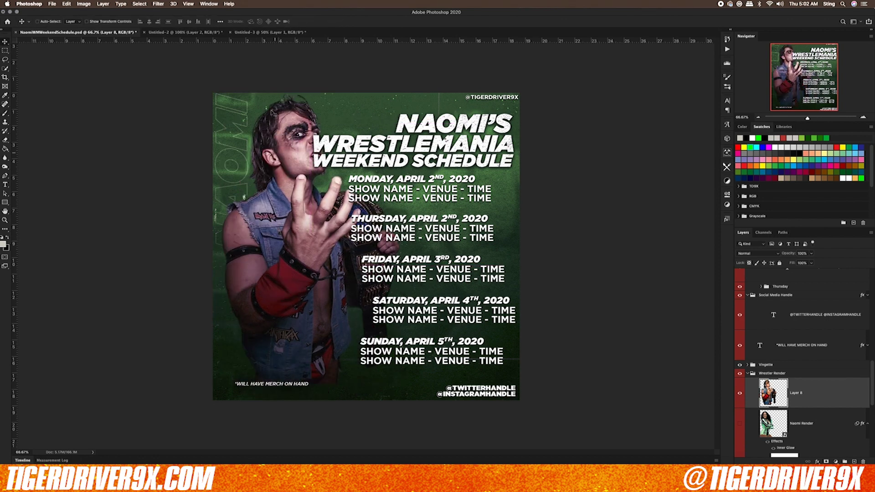
- Switch to the Untitled-3 document and try Select Subject on the Background layer
{"action": "left_click", "coordinate": [264, 33]}
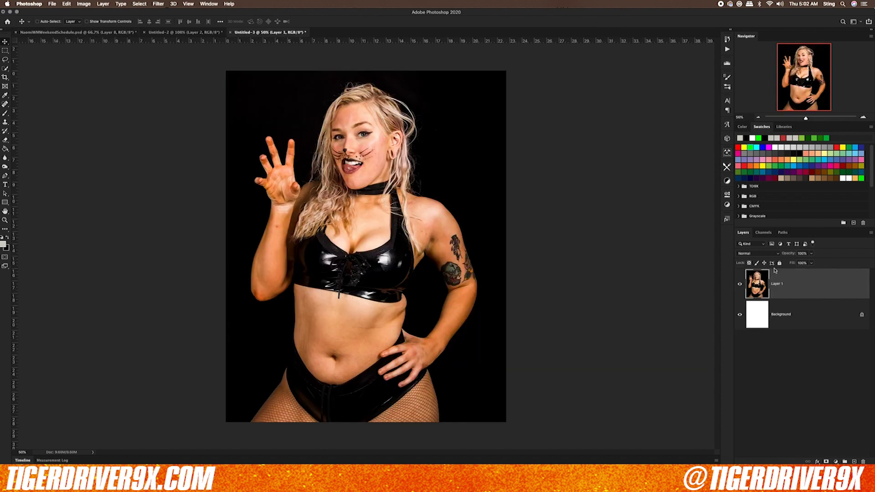
{"action": "left_click", "coordinate": [761, 322]}
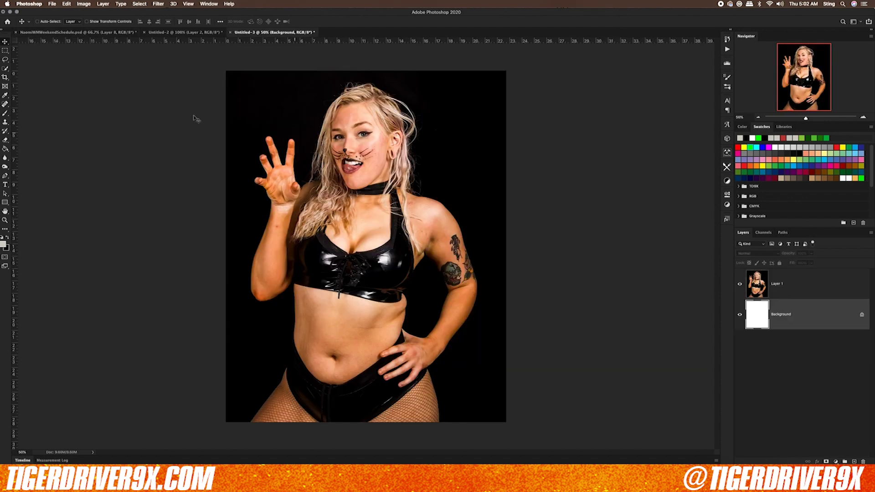
{"action": "key", "text": "w"}
{"action": "left_click", "coordinate": [203, 21]}
{"action": "key", "text": "Return"}
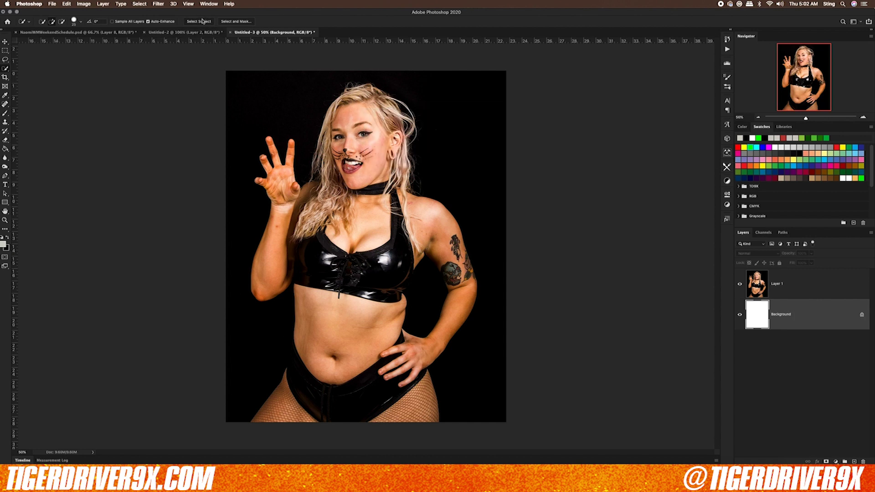
{"action": "left_click", "coordinate": [201, 22]}
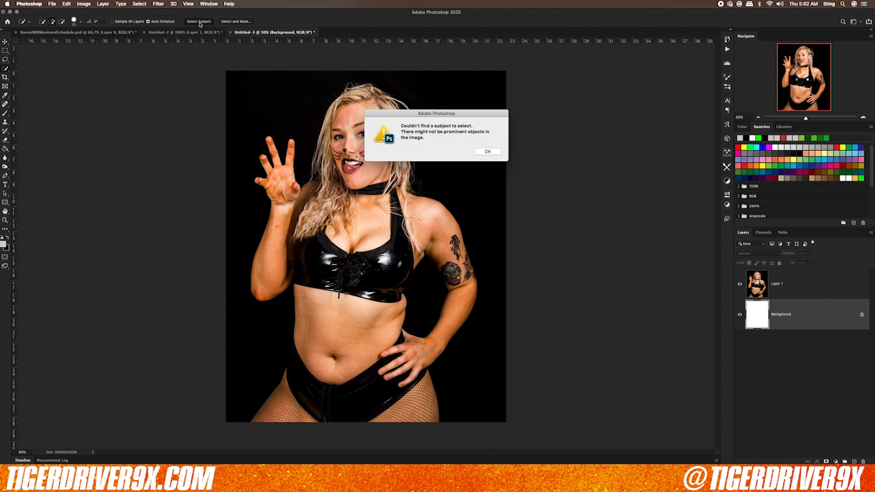
{"action": "left_click", "coordinate": [489, 153]}
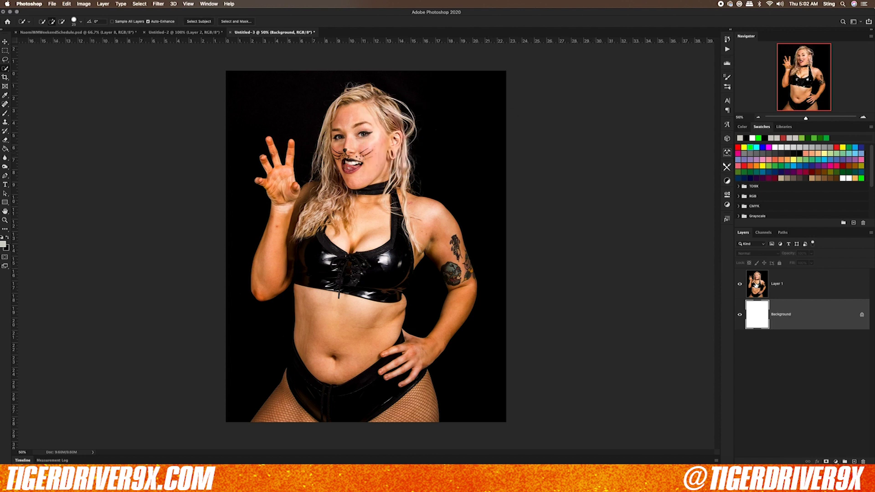
- Select the woman on Layer 1 with Select Subject and turn the selection into a layer mask
{"action": "left_click", "coordinate": [756, 286]}
{"action": "left_click", "coordinate": [201, 21]}
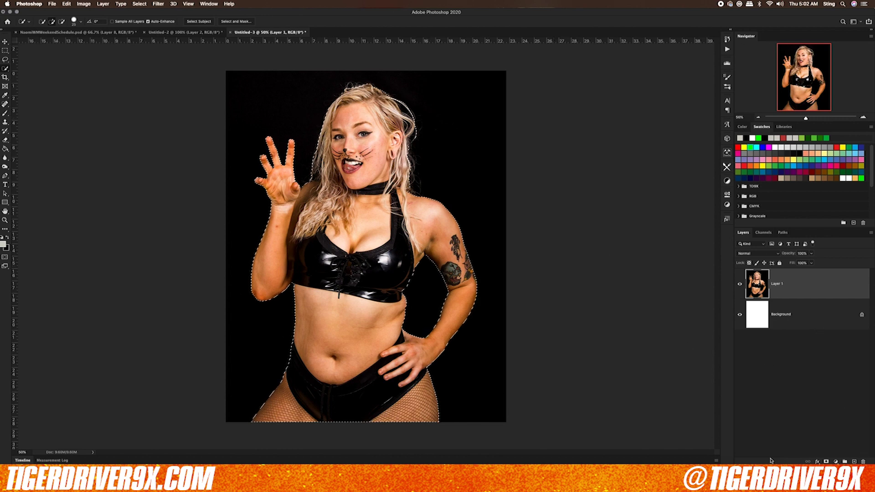
{"action": "left_click", "coordinate": [827, 462]}
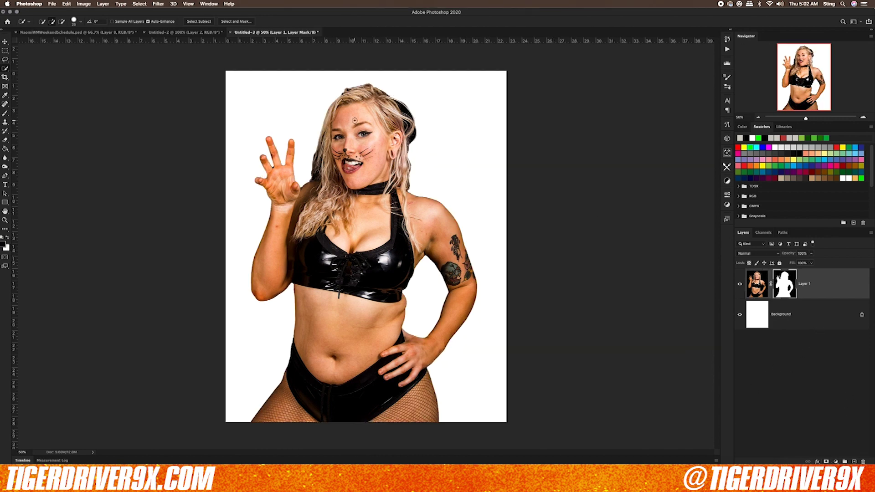
- Select the black tones on Layer 1's image with Color Range, sampling the black background beside the hair
{"action": "key", "text": "super+equal"}
{"action": "key", "text": "super+equal"}
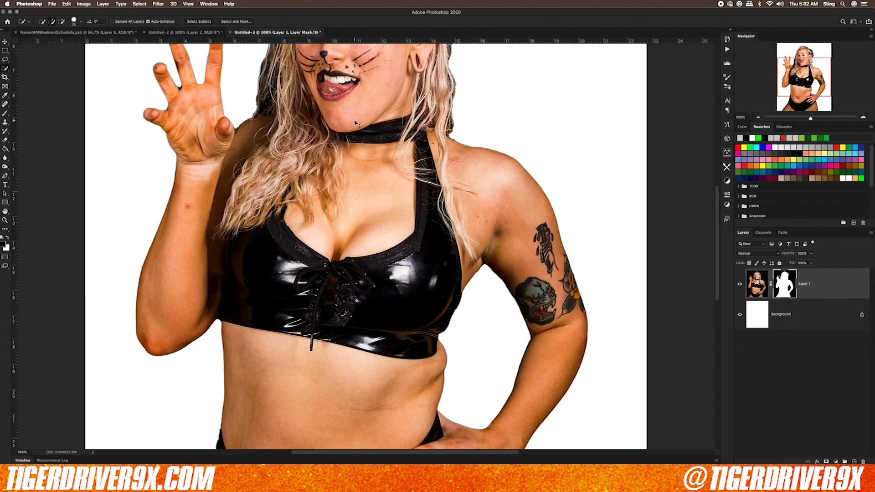
{"action": "key", "text": "super+minus"}
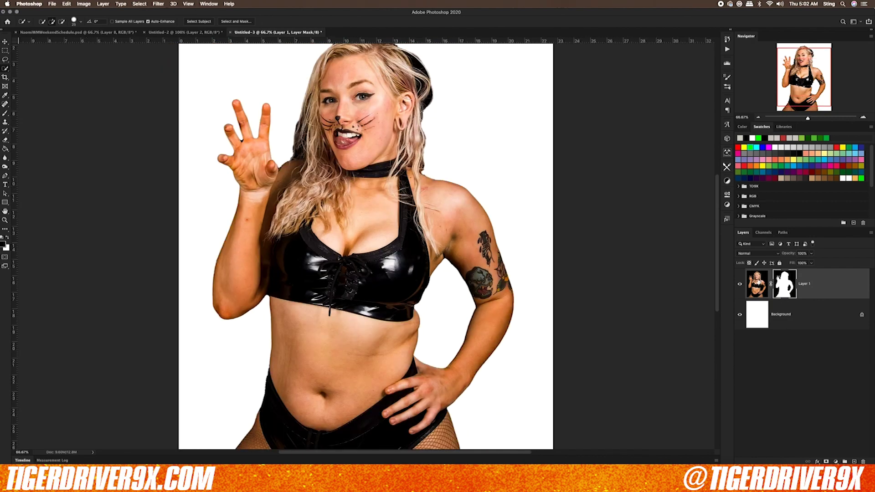
{"action": "left_click", "coordinate": [757, 283]}
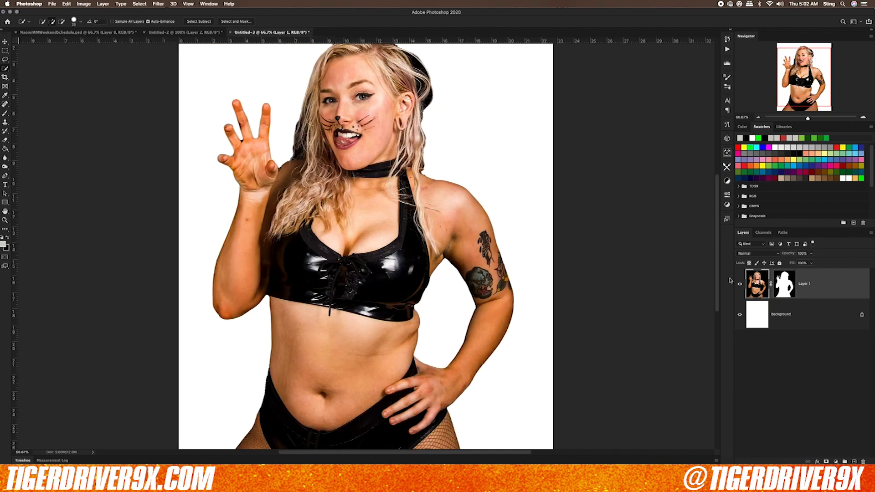
{"action": "left_click", "coordinate": [140, 4]}
{"action": "left_click", "coordinate": [152, 72]}
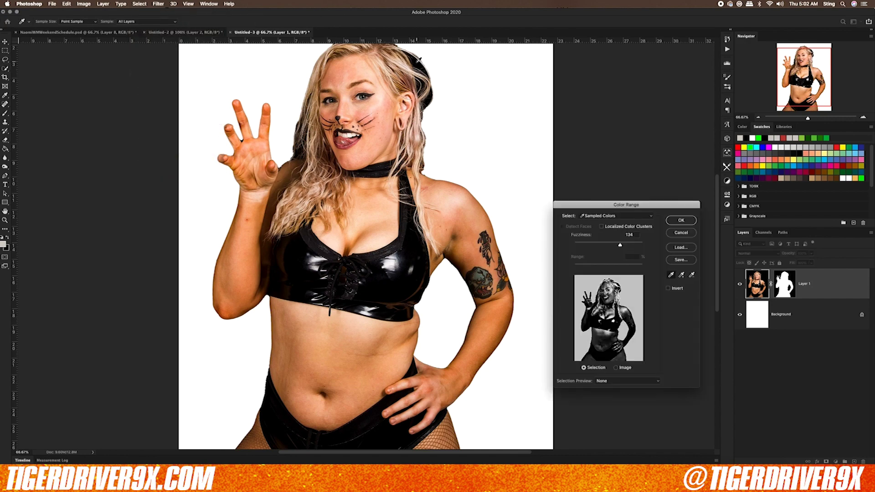
{"action": "left_click", "coordinate": [681, 220]}
- Paint black with an enlarged brush on Layer 1's mask over the selected black around both sides of the hair, and clear the selection
{"action": "key", "text": "super+backslash"}
{"action": "key", "text": "w"}
{"action": "key", "text": "b"}
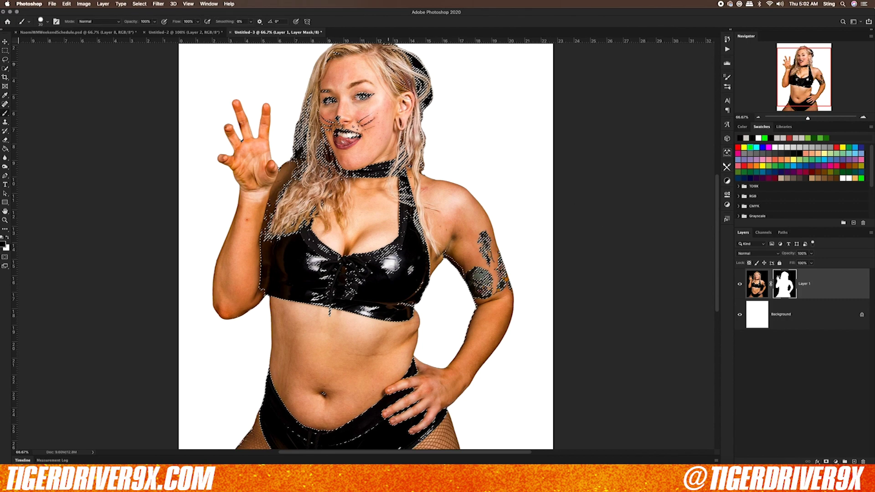
{"action": "key", "text": "bracketright"}
{"action": "key", "text": "bracketright"}
{"action": "key", "text": "bracketright"}
{"action": "mouse_move", "coordinate": [405, 49]}
{"action": "left_mouse_down"}
{"action": "mouse_move", "coordinate": [435, 80]}
{"action": "mouse_move", "coordinate": [426, 106]}
{"action": "left_mouse_up"}
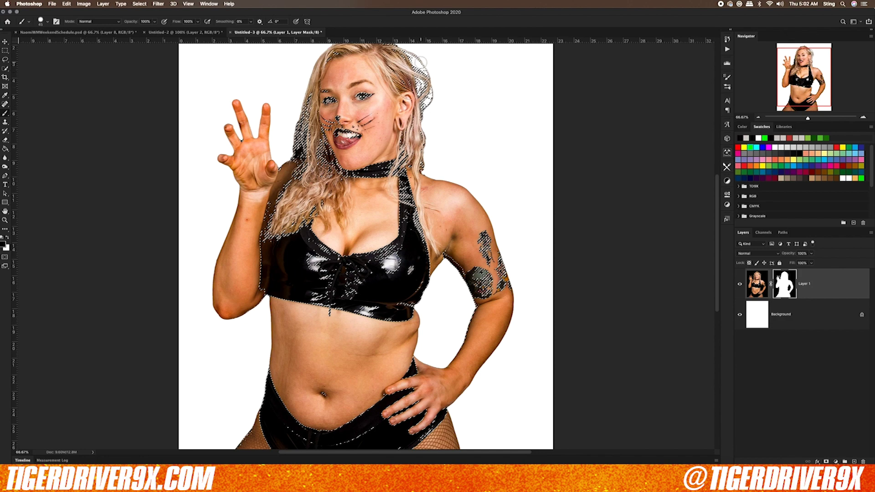
{"action": "scroll", "coordinate": [420, 61], "scroll_direction": "up", "scroll_amount": 1}
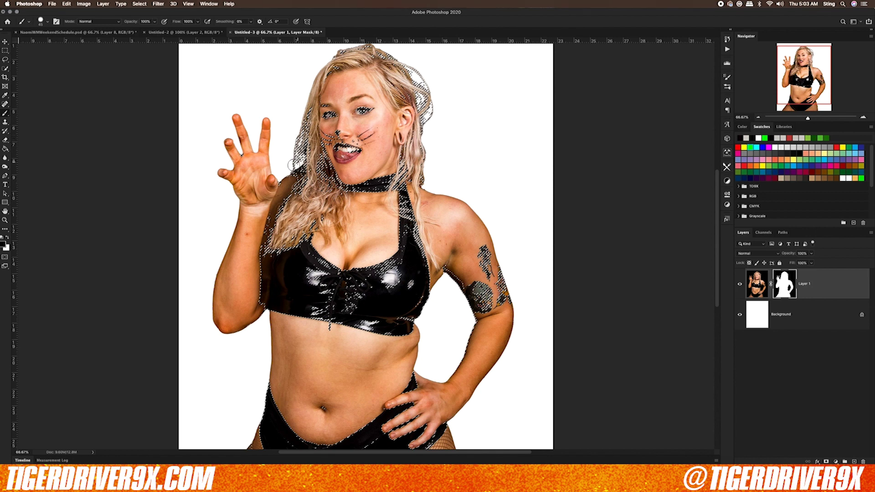
{"action": "key", "text": "super+d"}
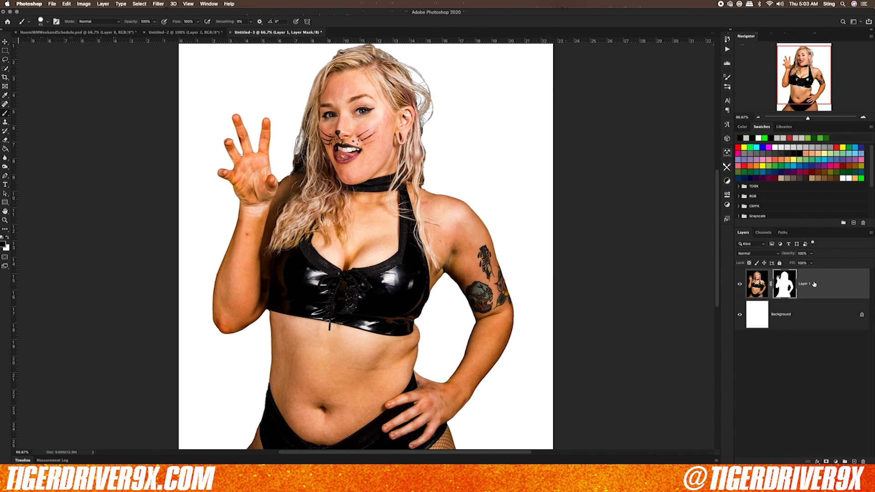
- Duplicate the masked photo layer, hide Layer 1 and Background, and apply the mask on Layer 1 copy
{"action": "key", "text": "super+j"}
{"action": "left_click", "coordinate": [740, 344]}
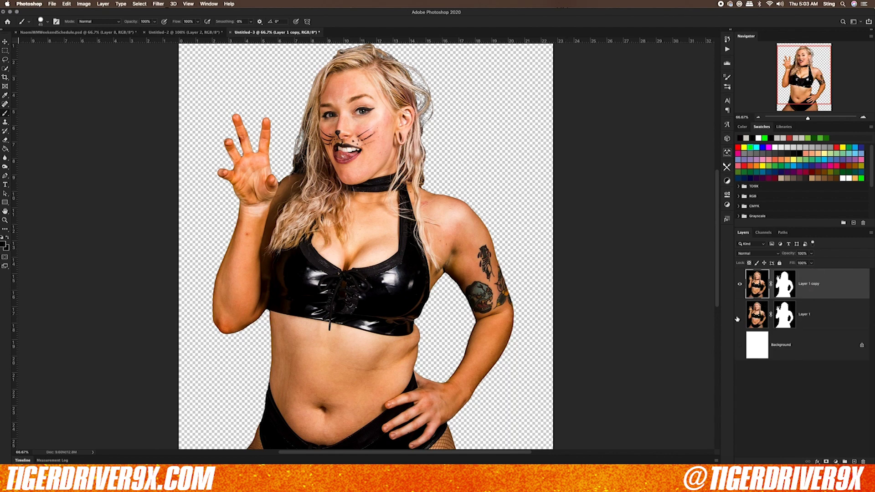
{"action": "right_click", "coordinate": [781, 289]}
{"action": "left_click", "coordinate": [803, 305]}
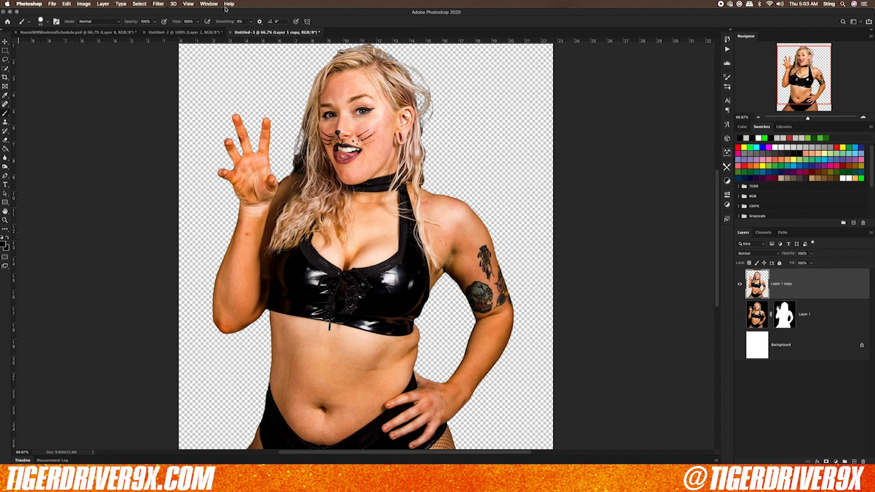
- Defringe the woman's cutout on Layer 1 copy with a width of 2 pixels
{"action": "left_click", "coordinate": [84, 4]}
{"action": "mouse_move", "coordinate": [103, 4]}
{"action": "mouse_move", "coordinate": [133, 280]}
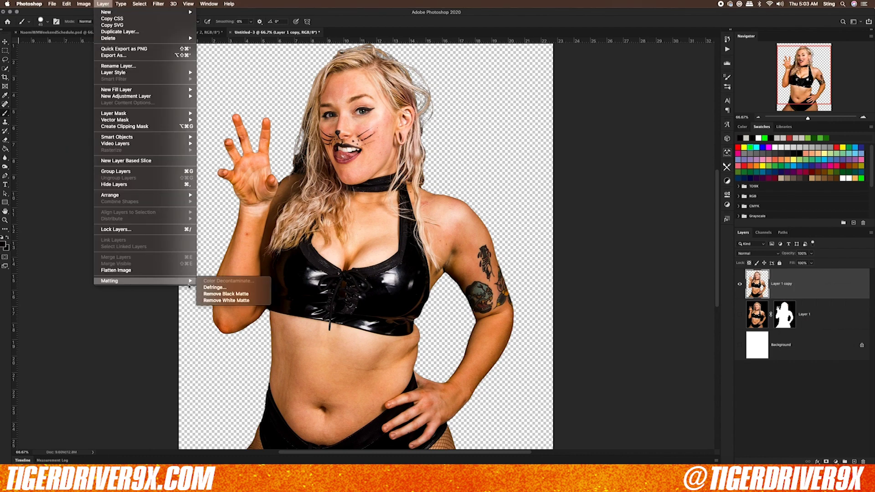
{"action": "left_click", "coordinate": [206, 281]}
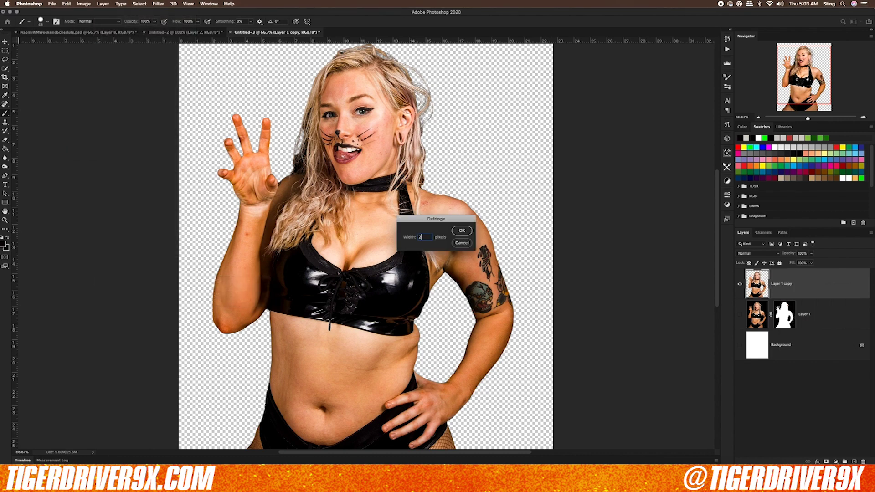
{"action": "type", "text": "2"}
{"action": "key", "text": "Return"}
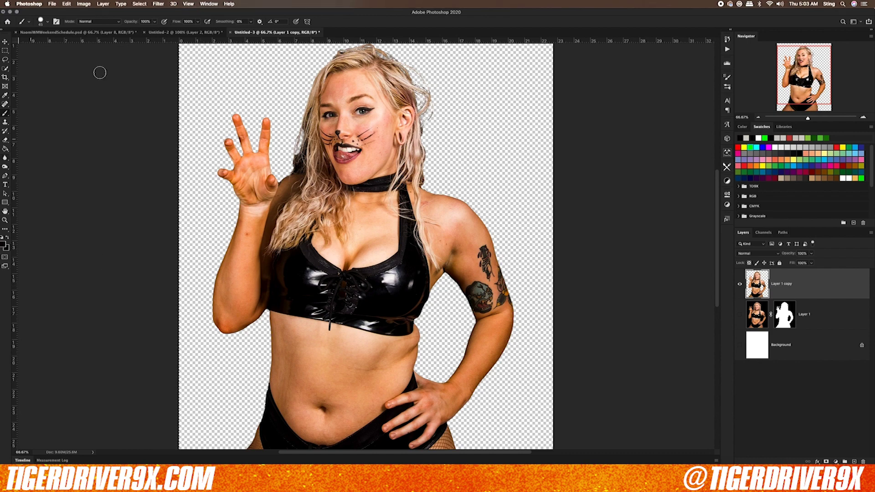
- In NaomiWMWeekendSchedule.psd, hide Layer 8, paste the woman's cutout, scale it down and position it along the poster's left side
{"action": "left_click", "coordinate": [119, 33]}
{"action": "left_click", "coordinate": [743, 449]}
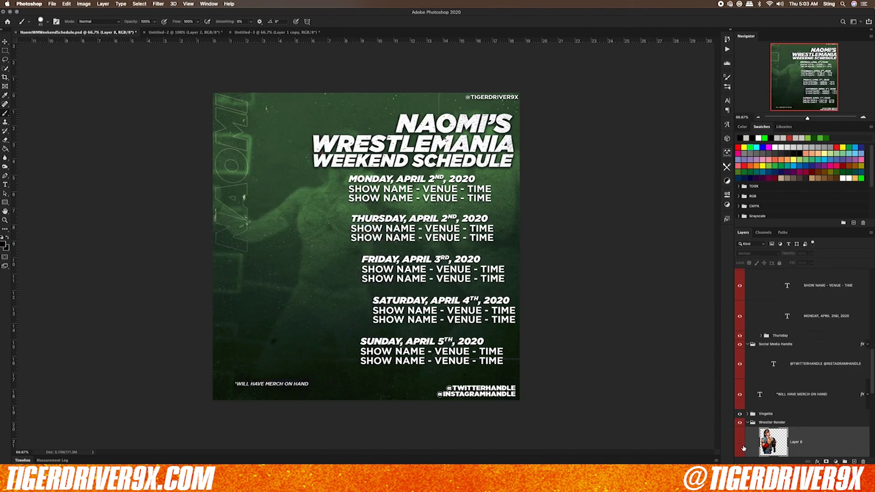
{"action": "key", "text": "super+v"}
{"action": "key", "text": "super+t"}
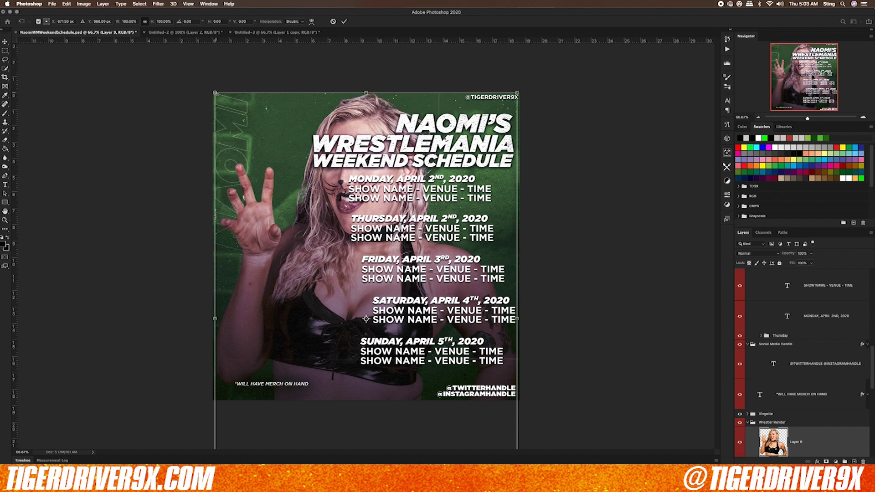
{"action": "left_click_drag", "start_coordinate": [214, 93], "coordinate": [293, 209]}
{"action": "key", "text": "Return"}
{"action": "left_click_drag", "start_coordinate": [350, 273], "coordinate": [244, 146]}
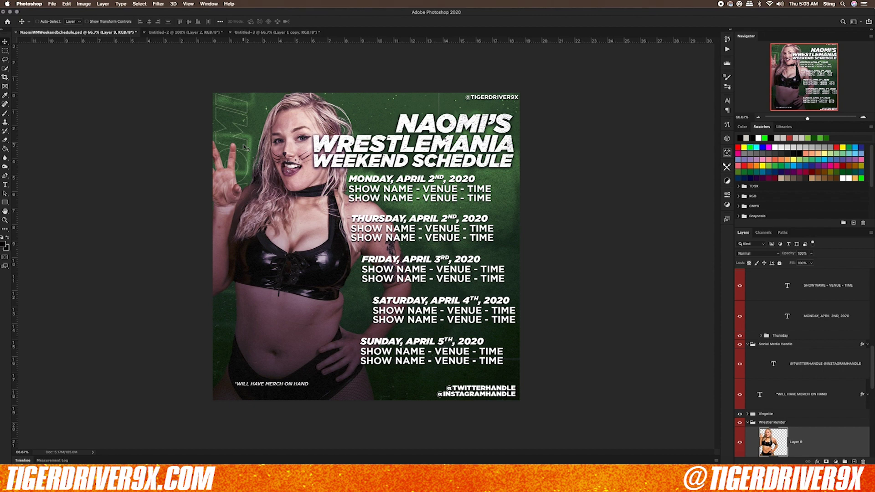
{"action": "left_click_drag", "start_coordinate": [286, 192], "coordinate": [267, 197]}
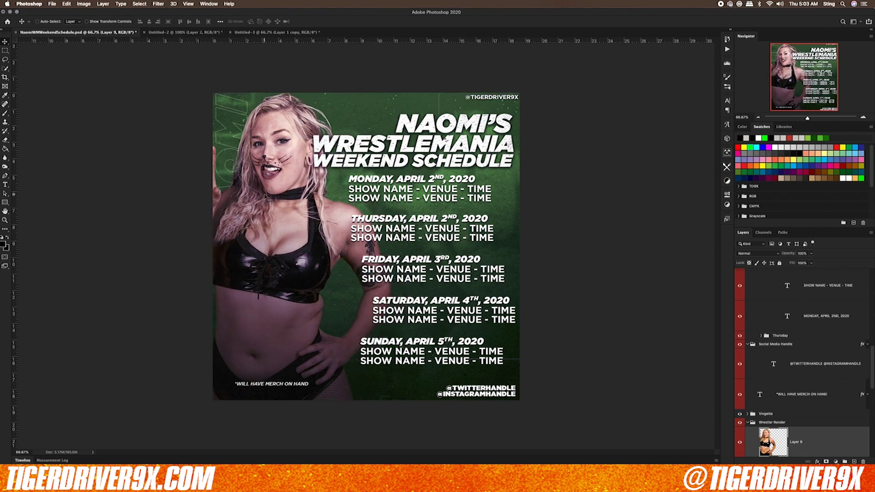